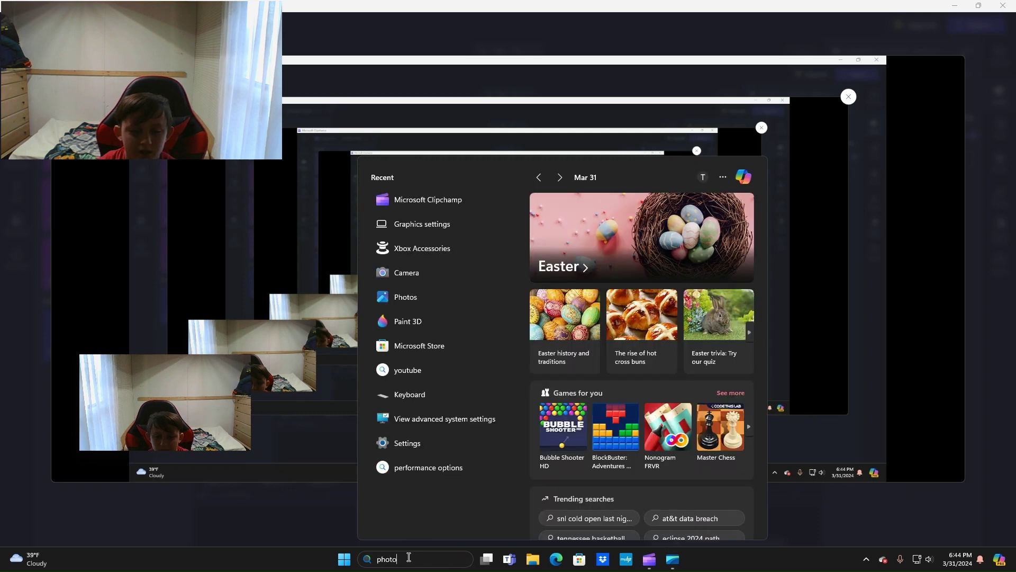
{"action": "type", "text": "photo"}
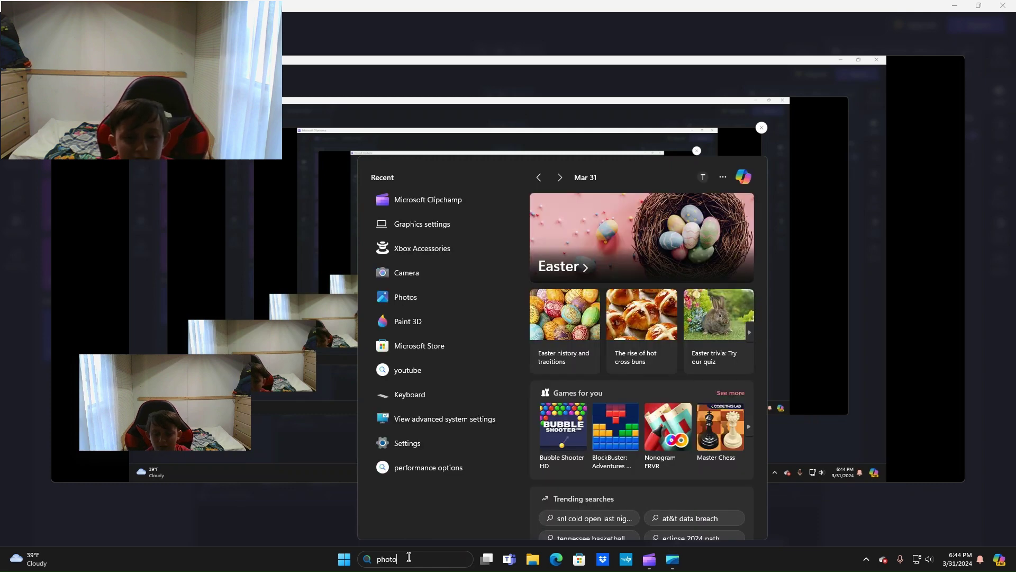
{"action": "type", "text": "s"}
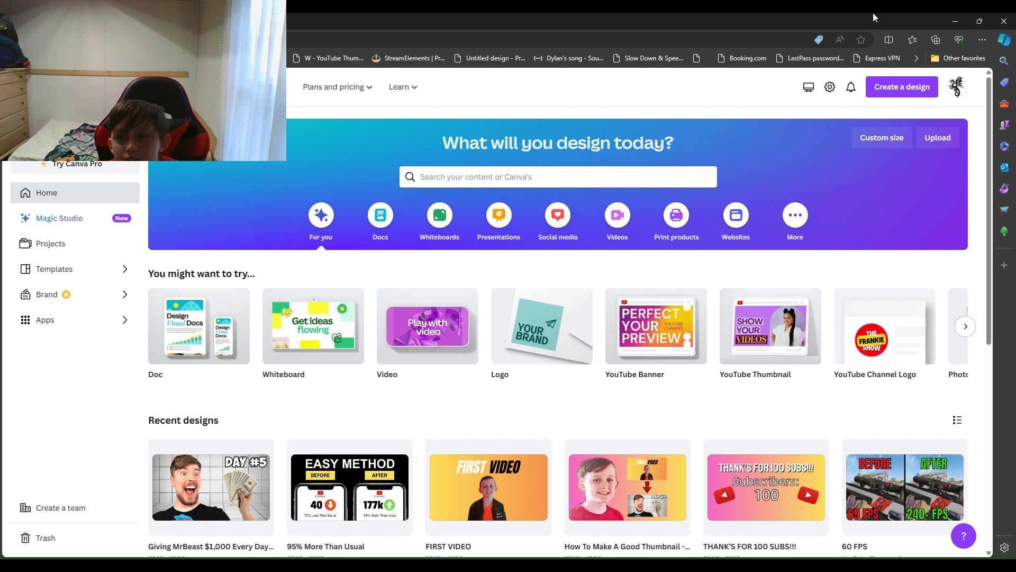
Step: Try a custom-size new design, then open a thumbnail from Recent designs
{"action": "left_click", "coordinate": [876, 89]}
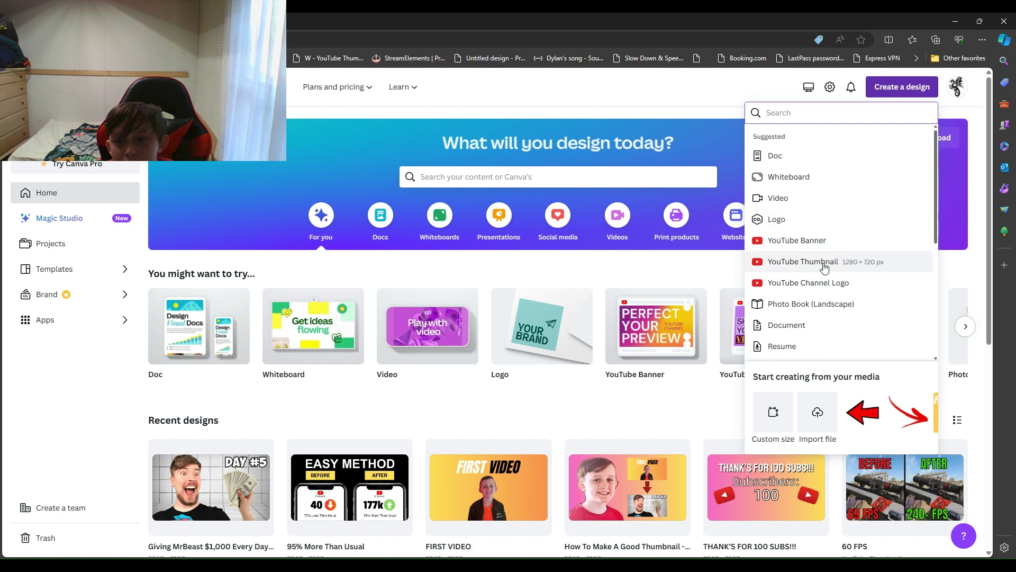
{"action": "left_click", "coordinate": [774, 412]}
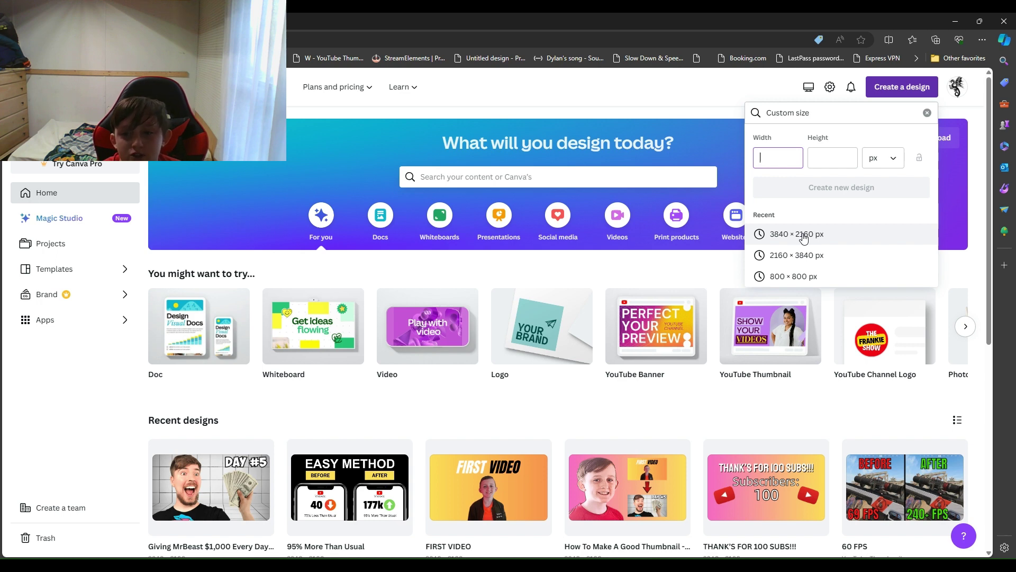
{"action": "left_click", "coordinate": [646, 262]}
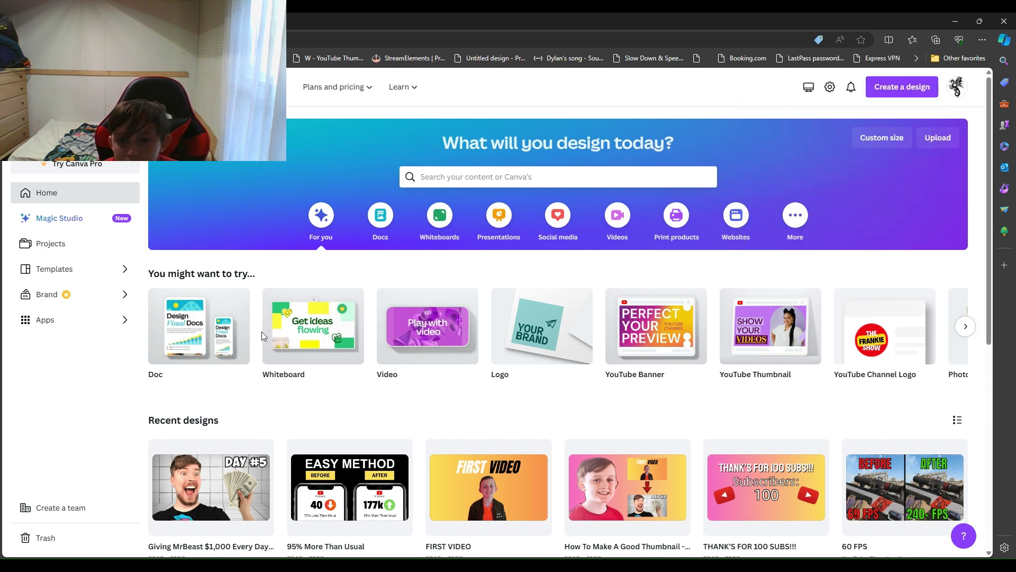
{"action": "scroll", "coordinate": [397, 357], "scroll_direction": "down", "scroll_amount": 3}
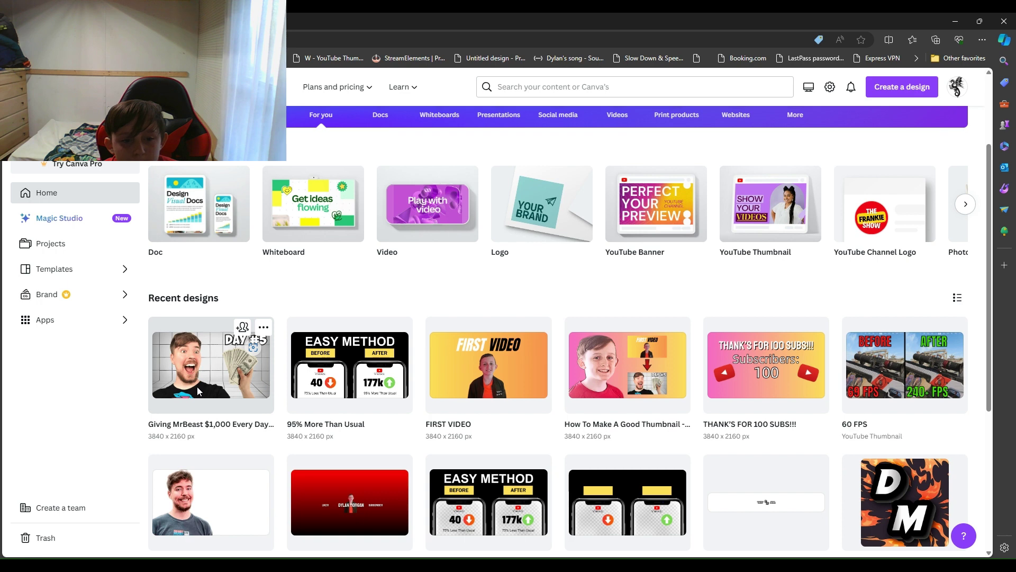
{"action": "left_click", "coordinate": [199, 373]}
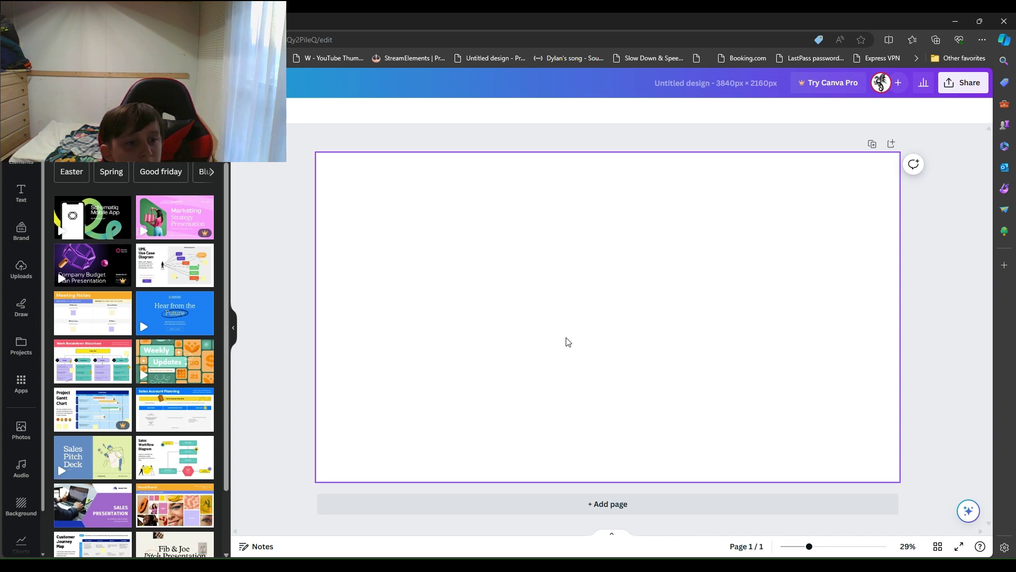
Step: Add the boy's red-shirt cut-out from Uploads, anchor it top-left and enlarge it to fill the page
{"action": "left_click", "coordinate": [567, 341]}
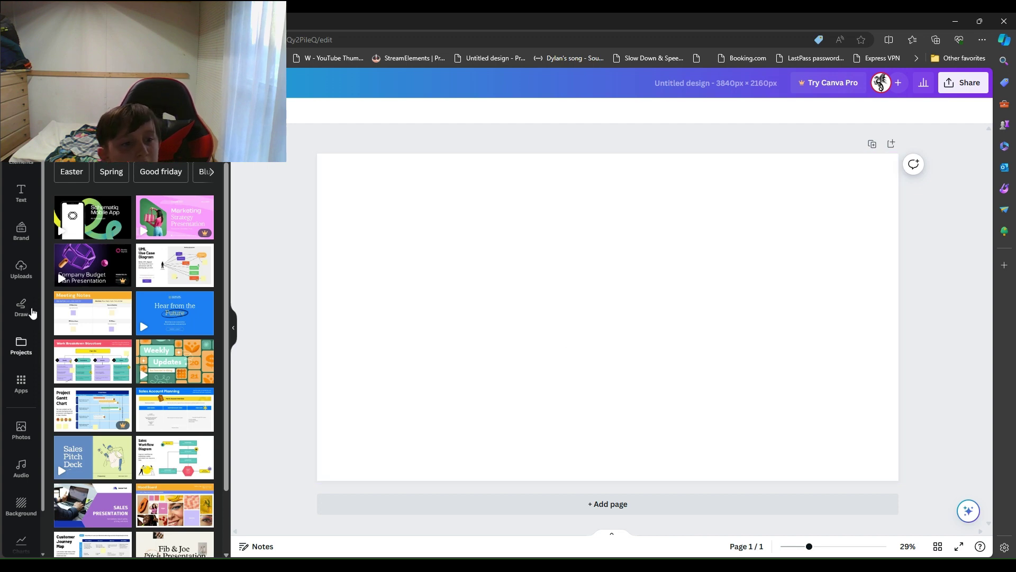
{"action": "left_click", "coordinate": [21, 270]}
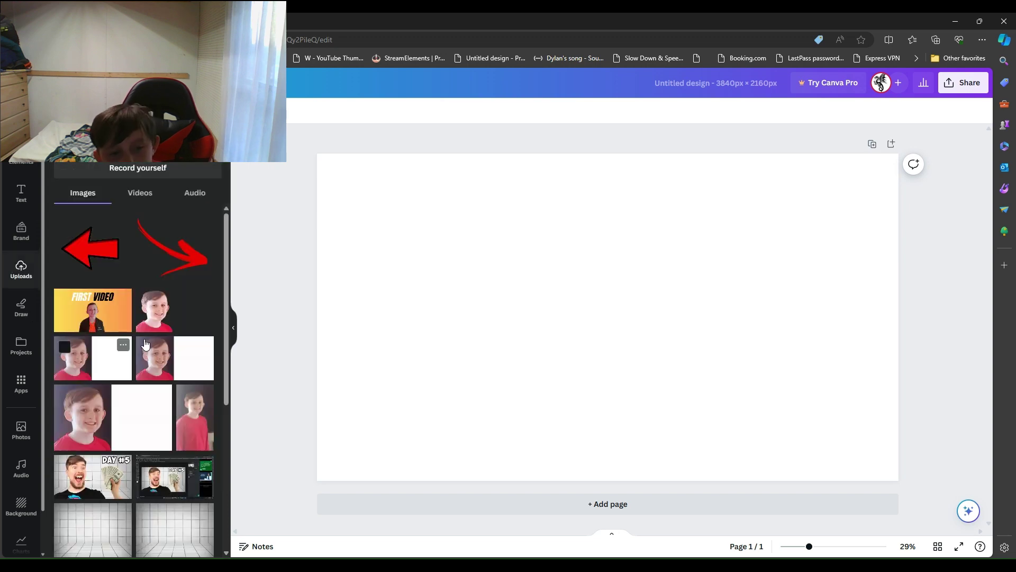
{"action": "mouse_move", "coordinate": [174, 246]}
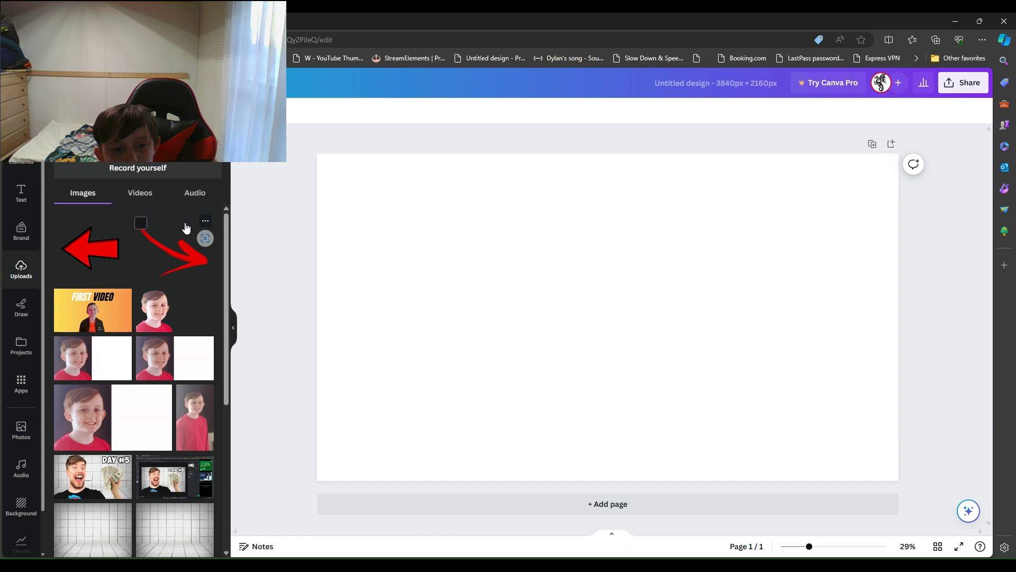
{"action": "left_click", "coordinate": [185, 231]}
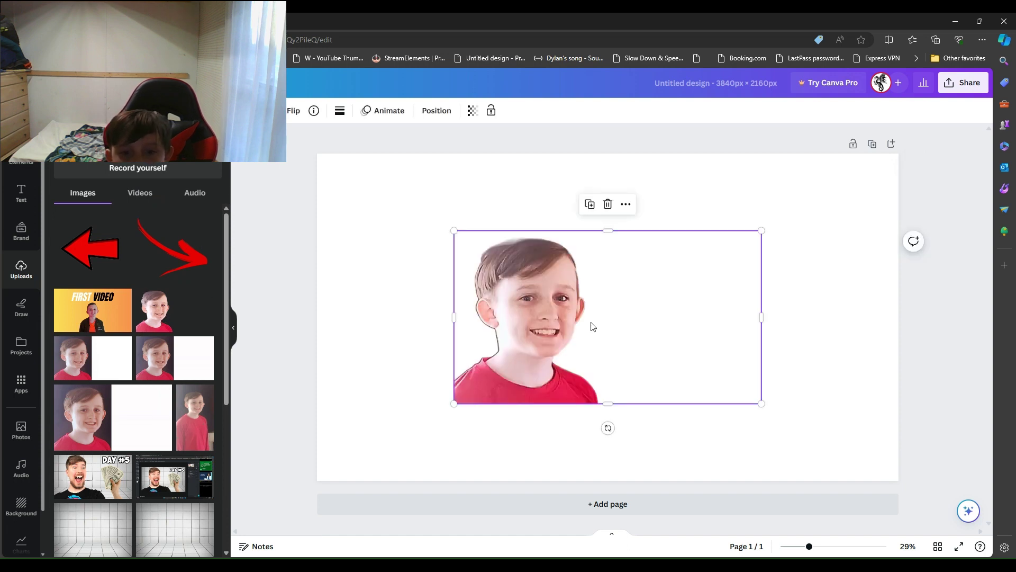
{"action": "mouse_move", "coordinate": [591, 326]}
{"action": "left_mouse_down"}
{"action": "mouse_move", "coordinate": [608, 295]}
{"action": "mouse_move", "coordinate": [450, 251]}
{"action": "left_mouse_up"}
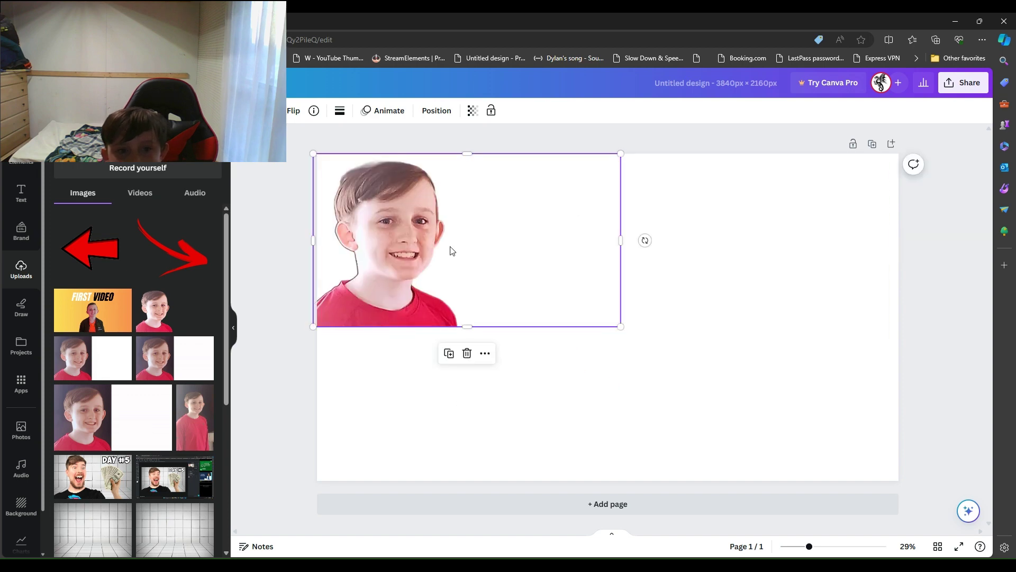
{"action": "left_click", "coordinate": [622, 332]}
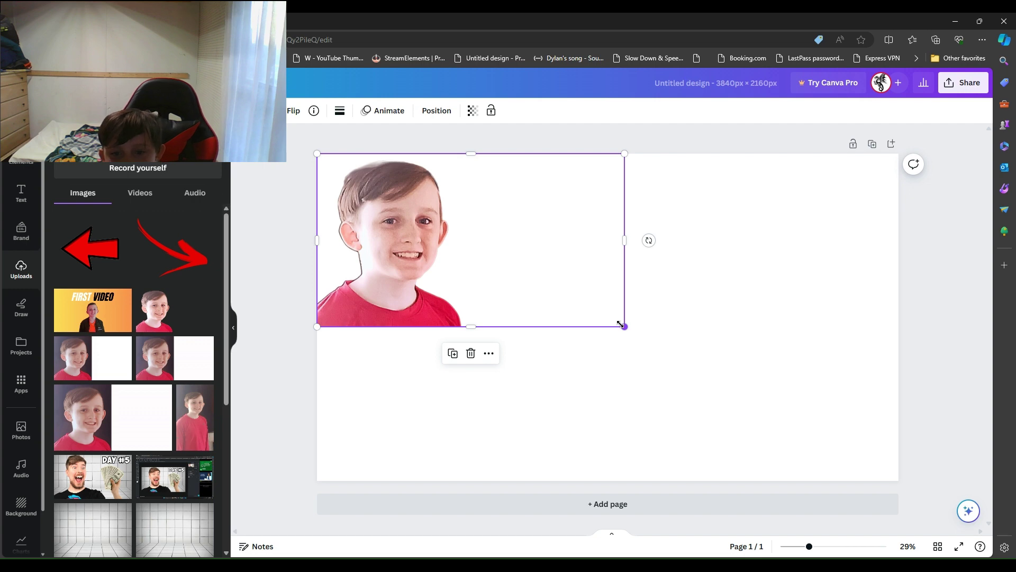
{"action": "left_click_drag", "start_coordinate": [622, 324], "coordinate": [899, 463]}
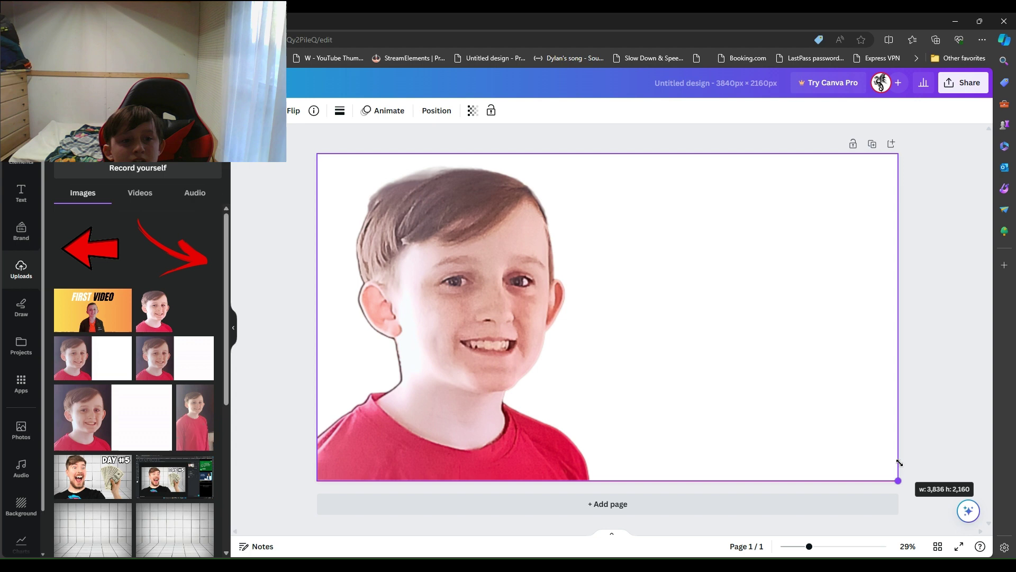
Step: Add a large 'YOUR PARAGRAPH TEXT' heading in Staatliches across the photo
{"action": "key", "text": "t"}
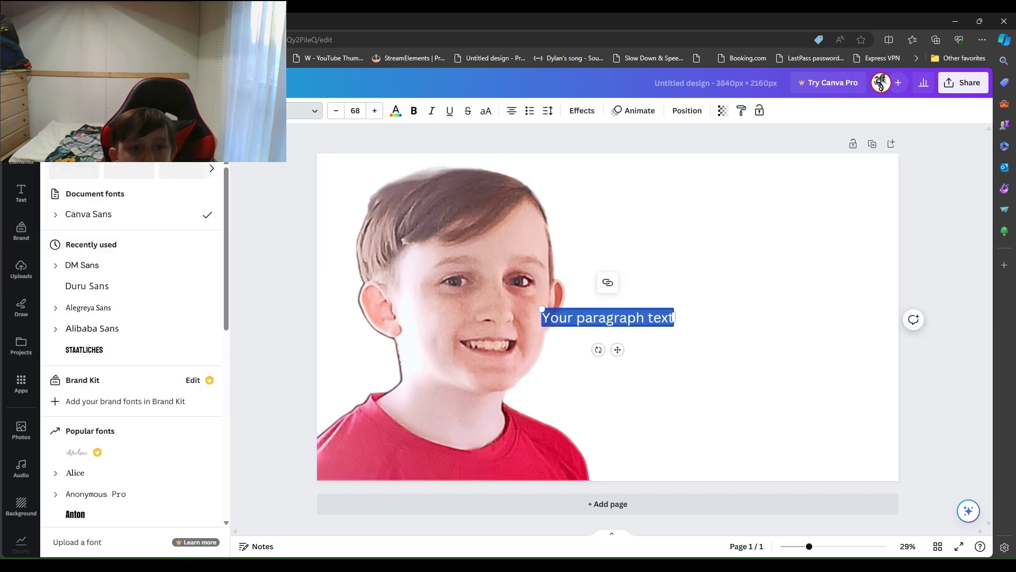
{"action": "left_click", "coordinate": [85, 349]}
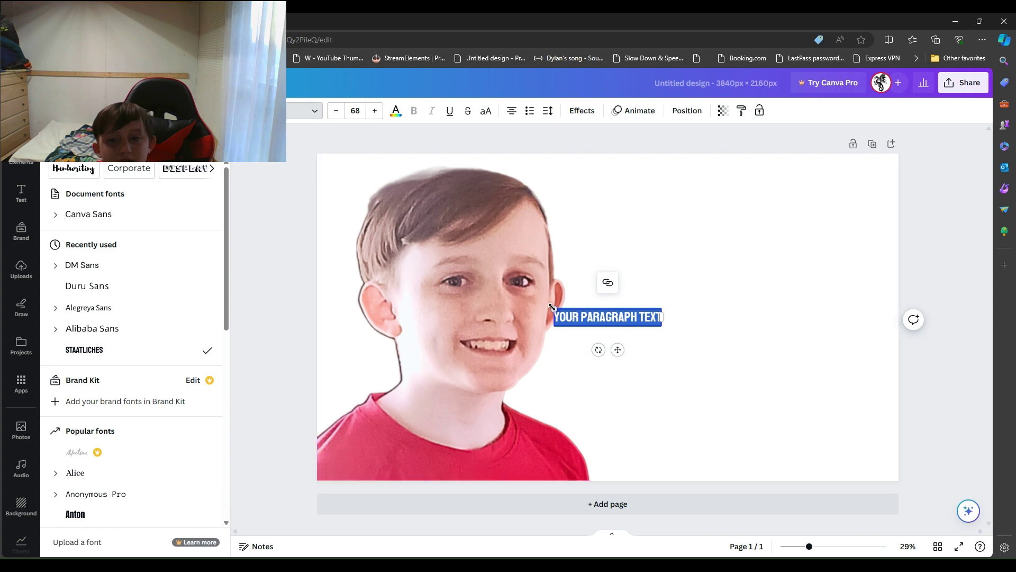
{"action": "left_click_drag", "start_coordinate": [550, 307], "coordinate": [423, 290]}
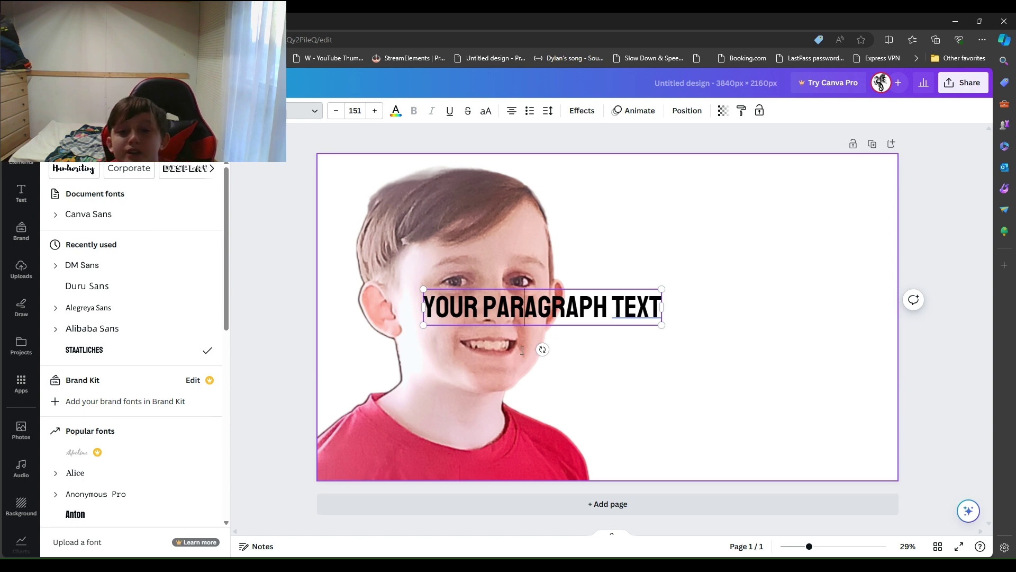
{"action": "key", "text": "ctrl+shift+Left"}
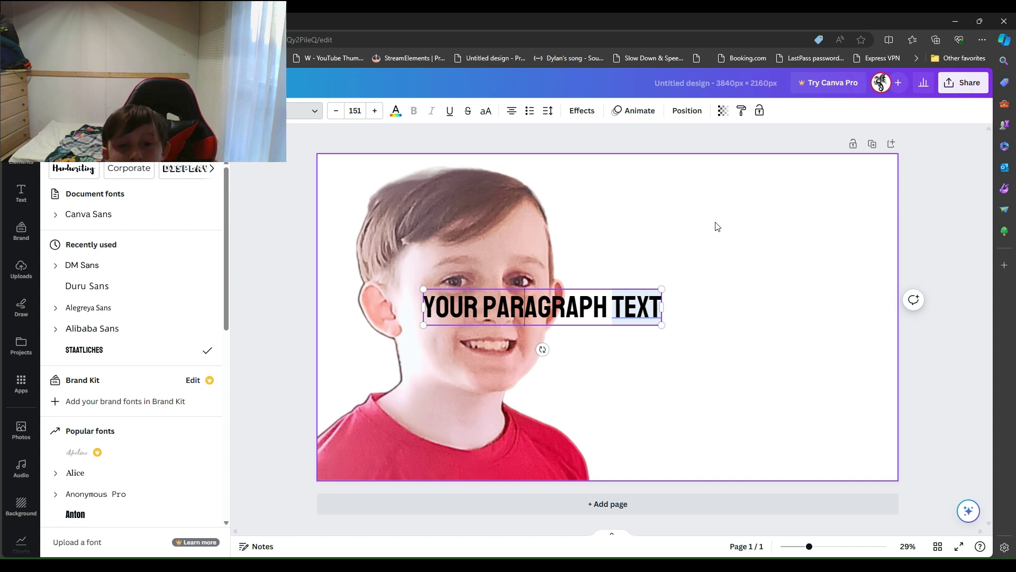
{"action": "left_click", "coordinate": [728, 239]}
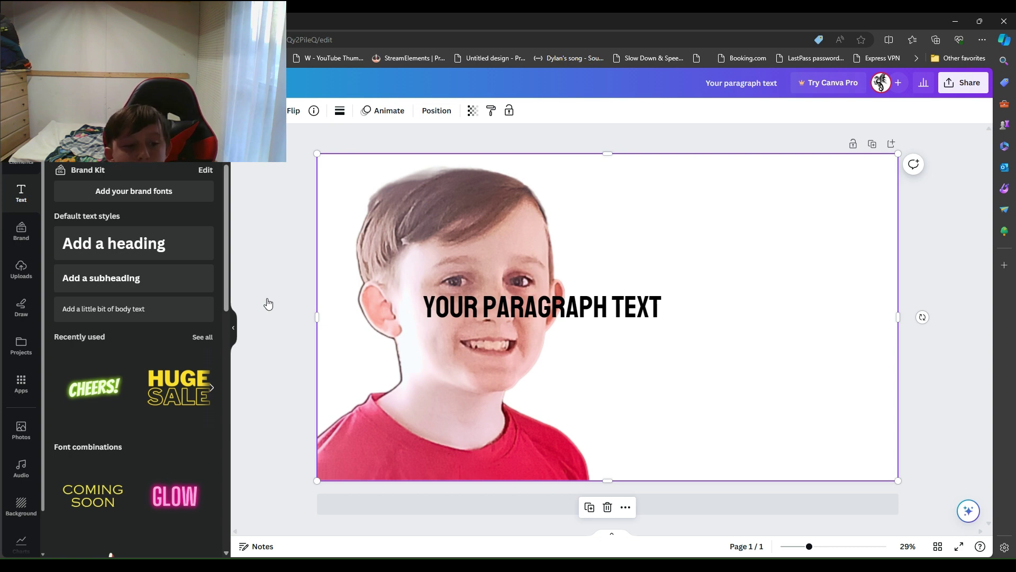
Step: Make the background a dark navy gradient after trying the rainbow radial gradient
{"action": "left_click", "coordinate": [21, 505]}
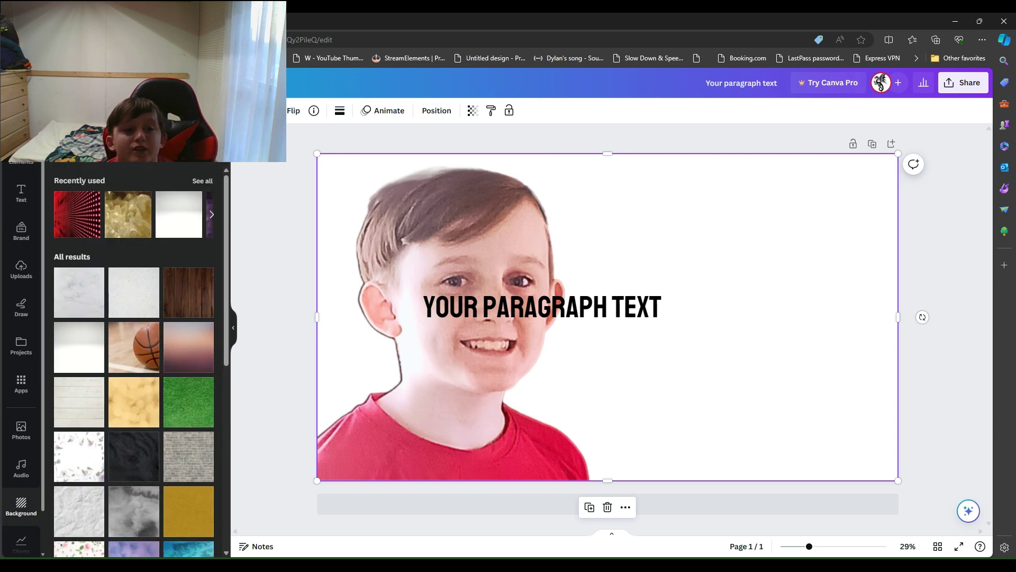
{"action": "left_click", "coordinate": [71, 168]}
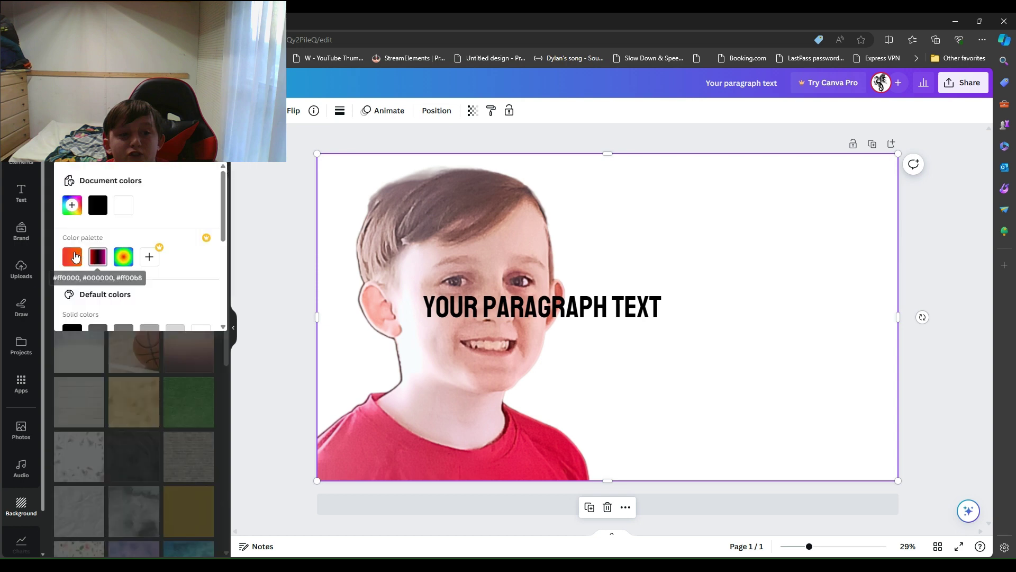
{"action": "left_click", "coordinate": [123, 256]}
{"action": "scroll", "coordinate": [124, 238], "scroll_direction": "down", "scroll_amount": 3}
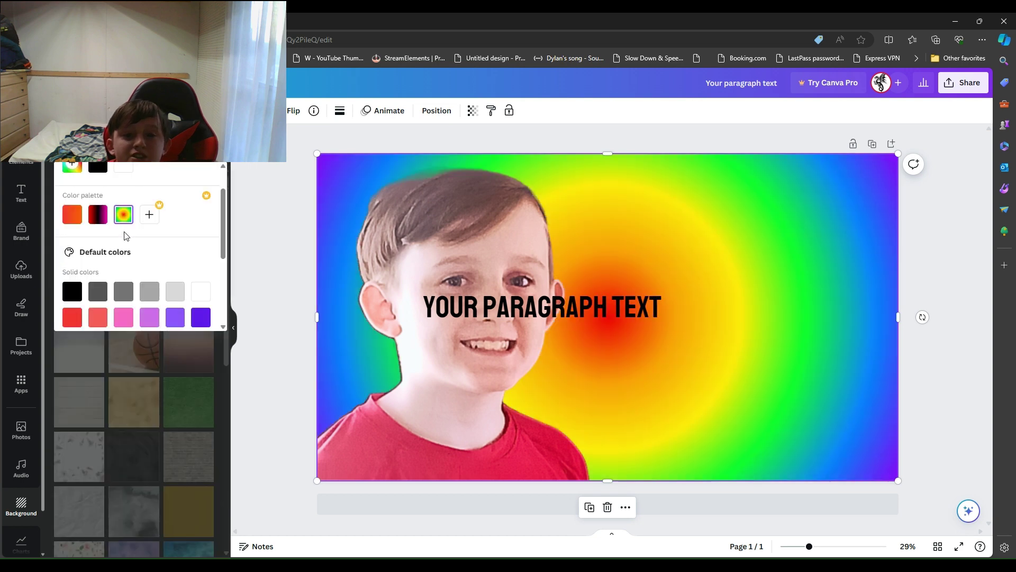
{"action": "scroll", "coordinate": [124, 231], "scroll_direction": "down", "scroll_amount": 3}
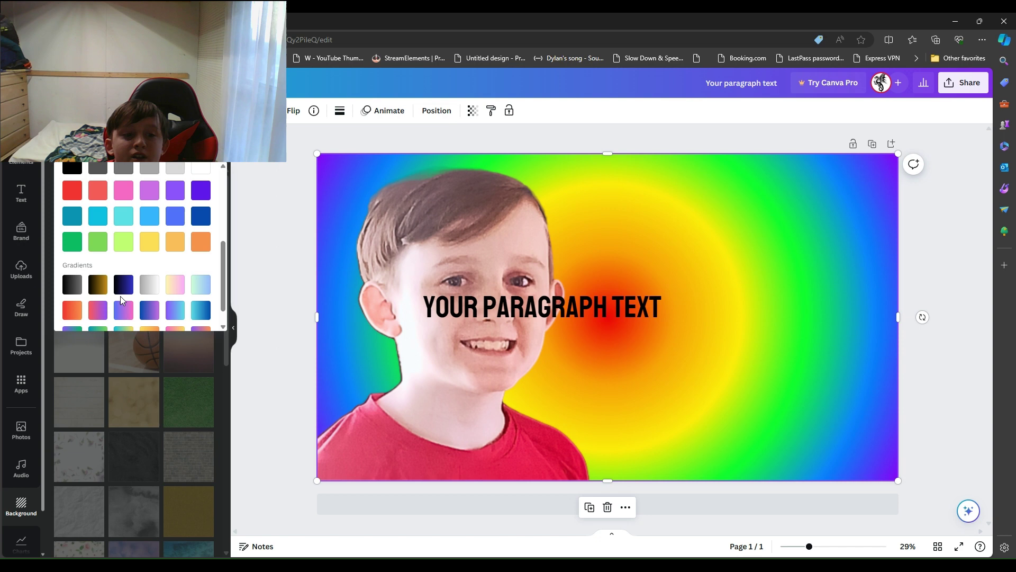
{"action": "left_click", "coordinate": [123, 284]}
{"action": "left_click", "coordinate": [293, 228]}
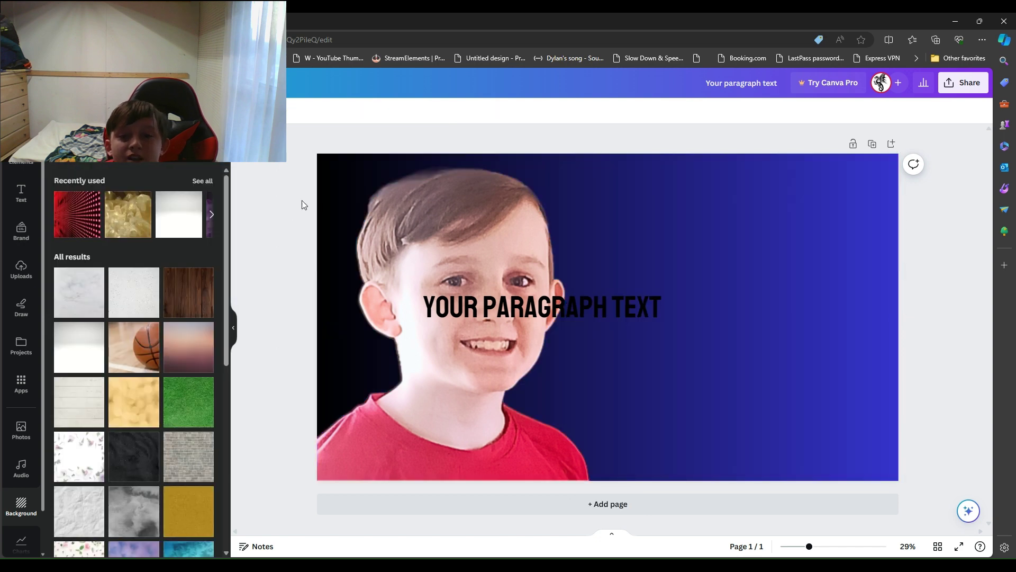